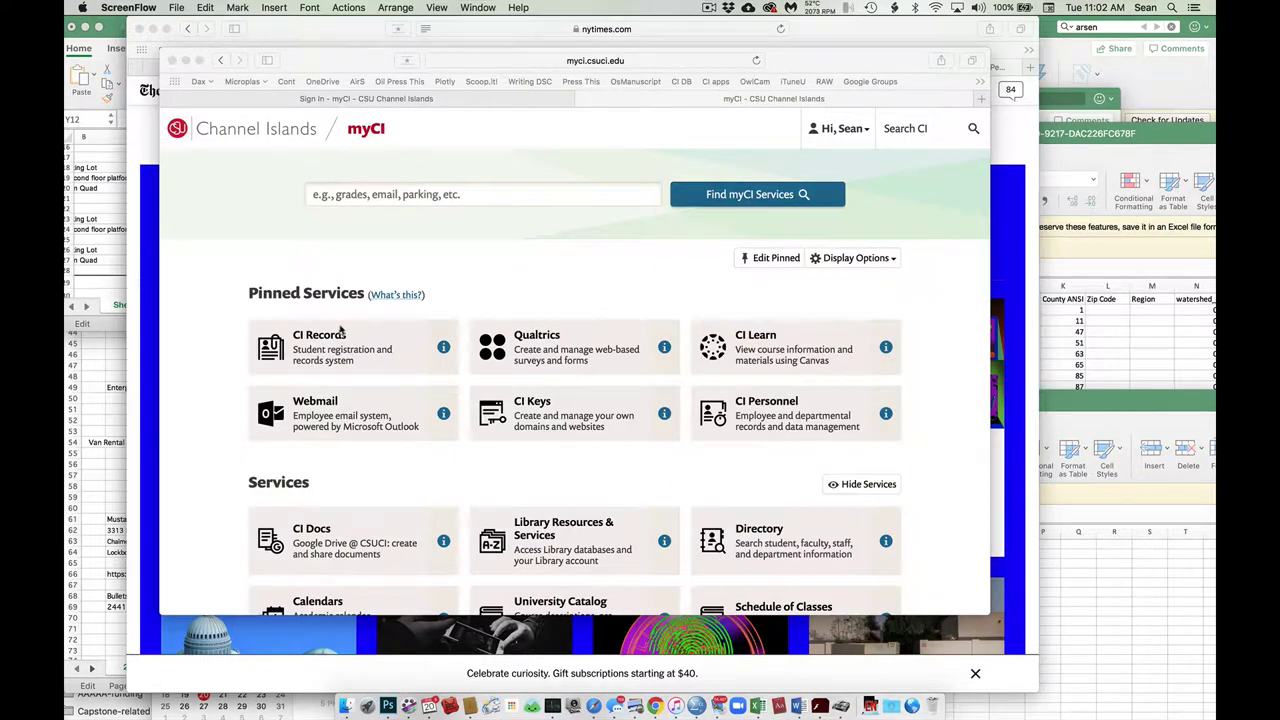
Step: Open CI Records from the myCI portal's Pinned Services to reach the Faculty Center schedule
click(330, 347)
click(330, 347)
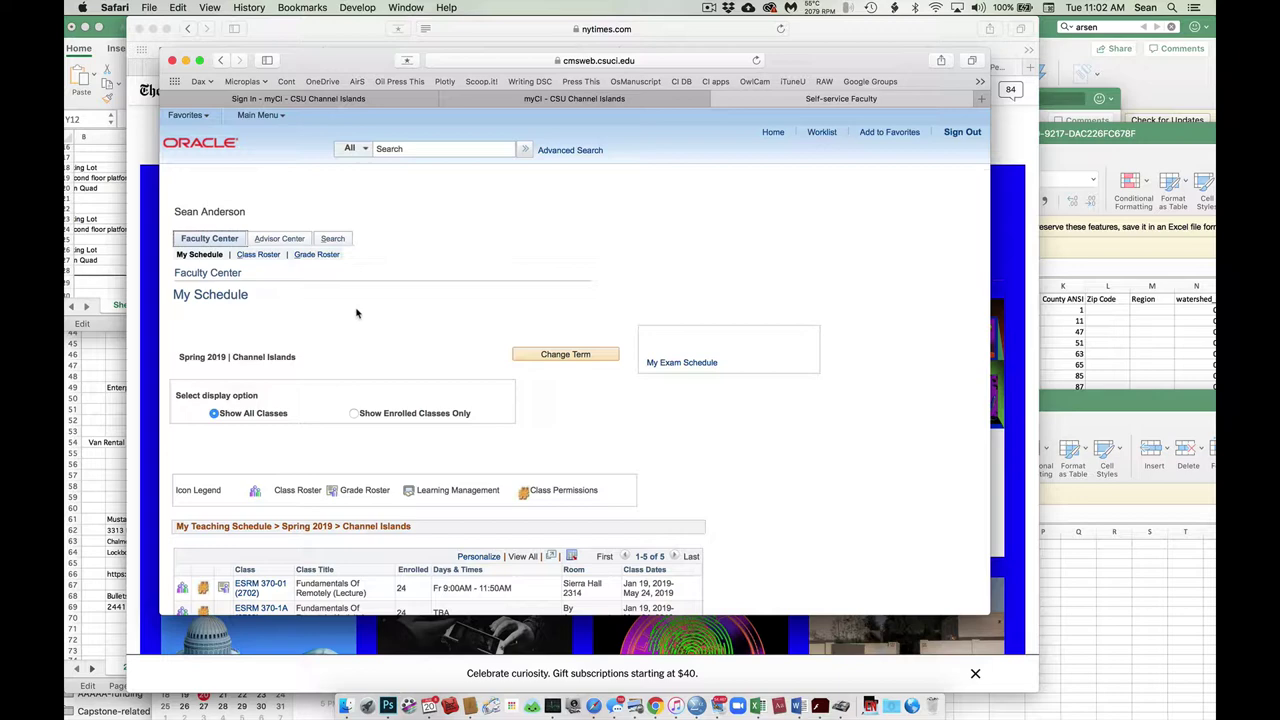
Step: In Advisor Center, search other students' data by the student's ID
click(289, 240)
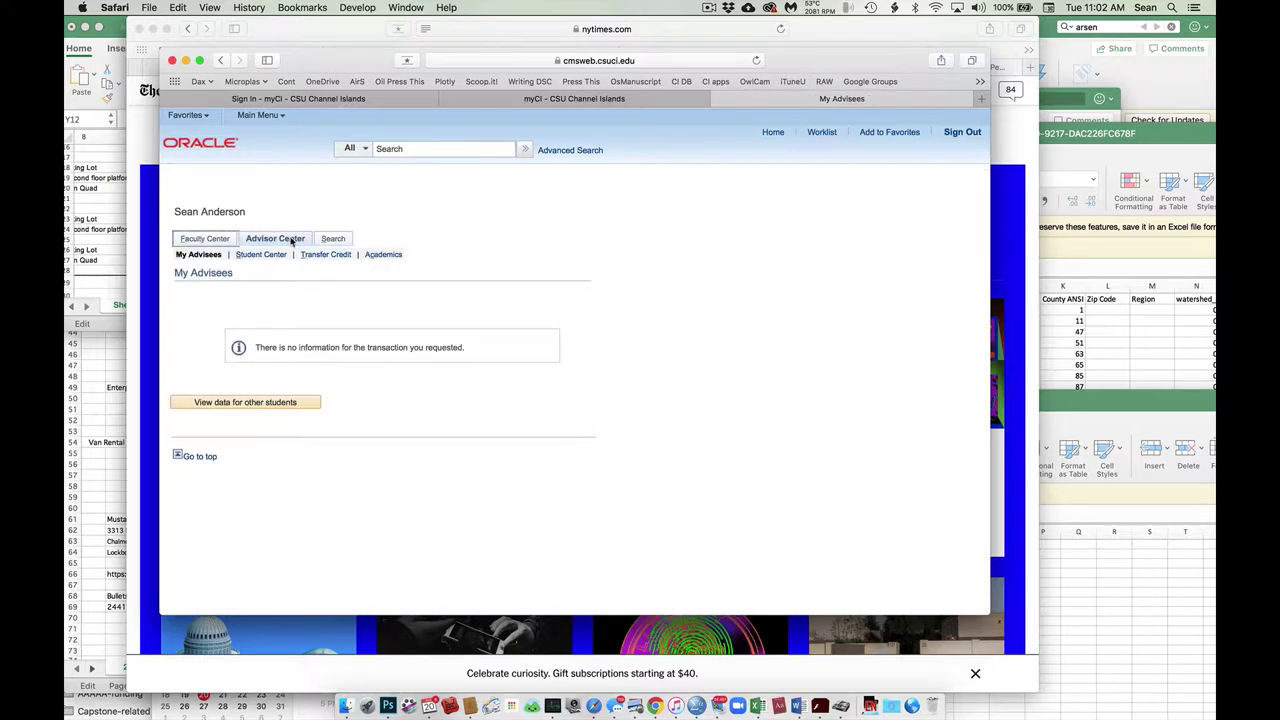
click(239, 404)
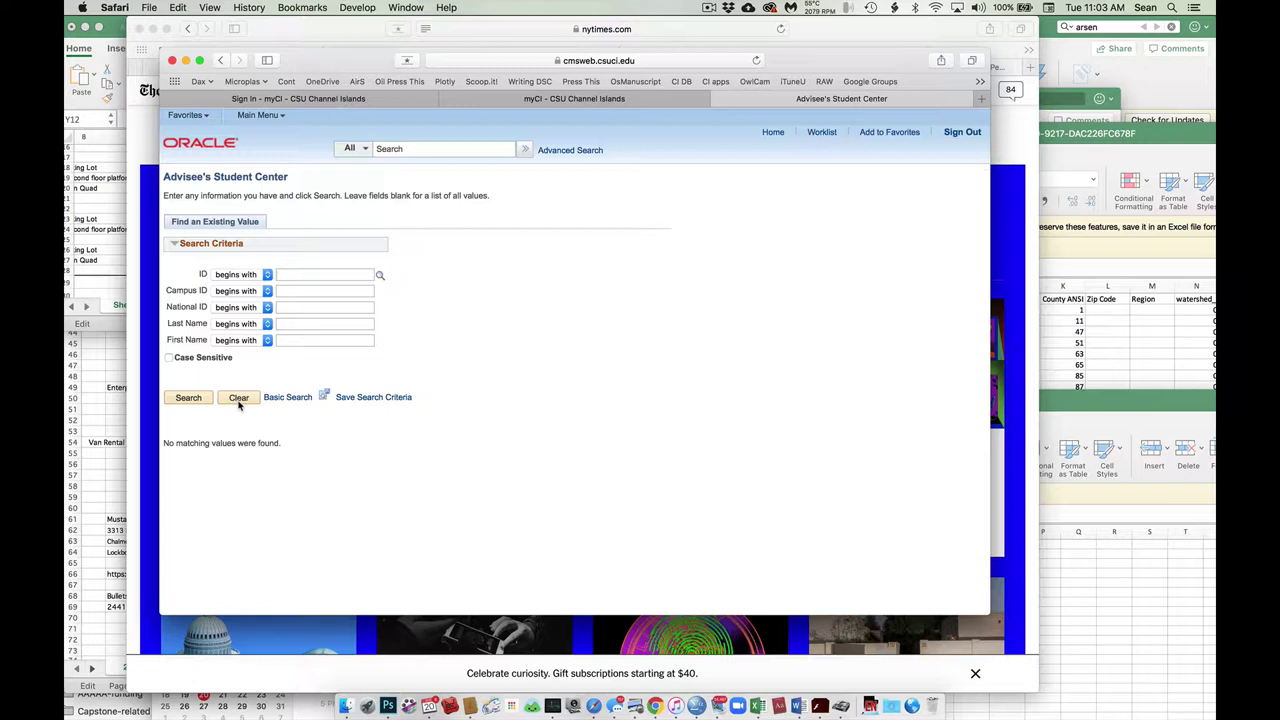
text(00)
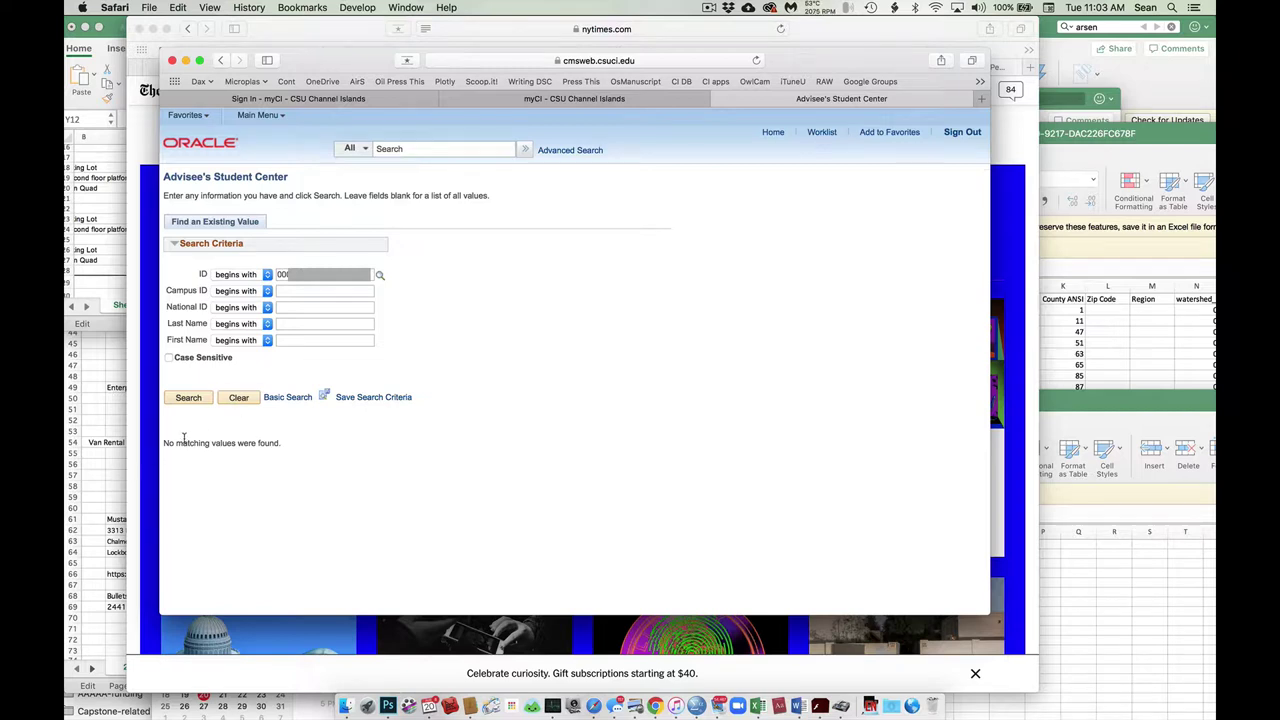
click(188, 398)
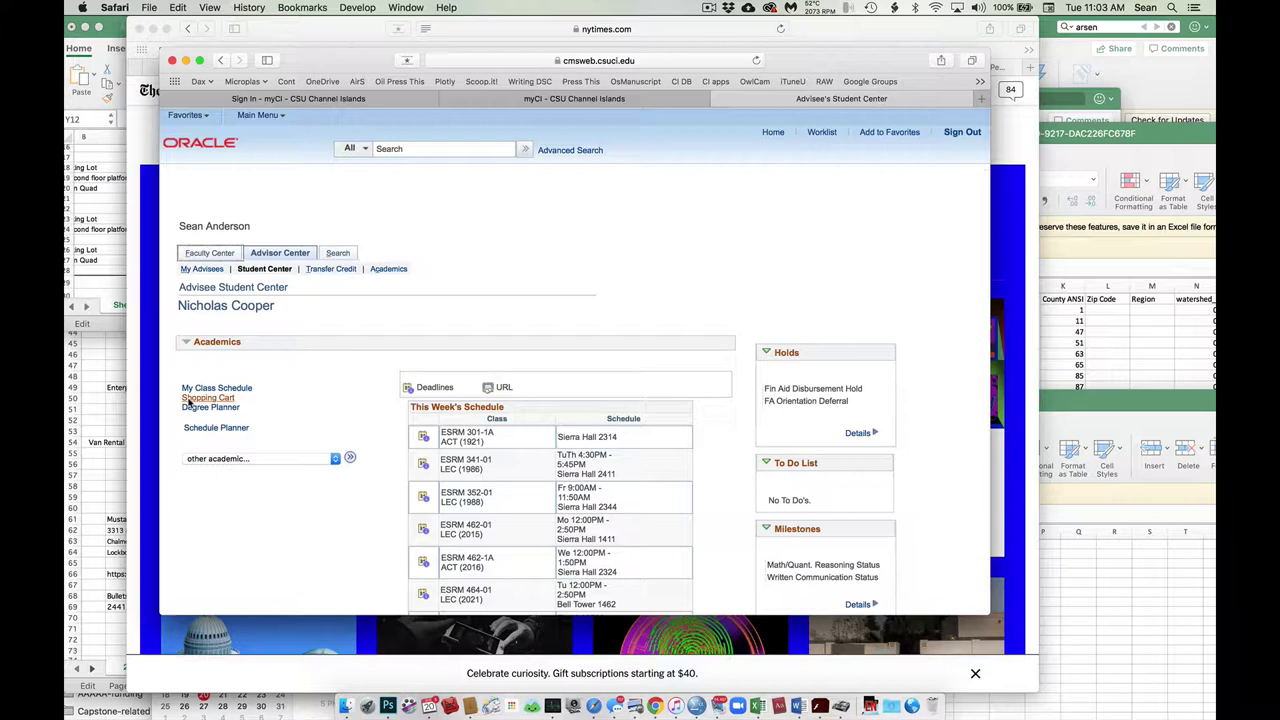
Step: Expand the 'other academic...' dropdown on the Advisee Student Center
click(267, 461)
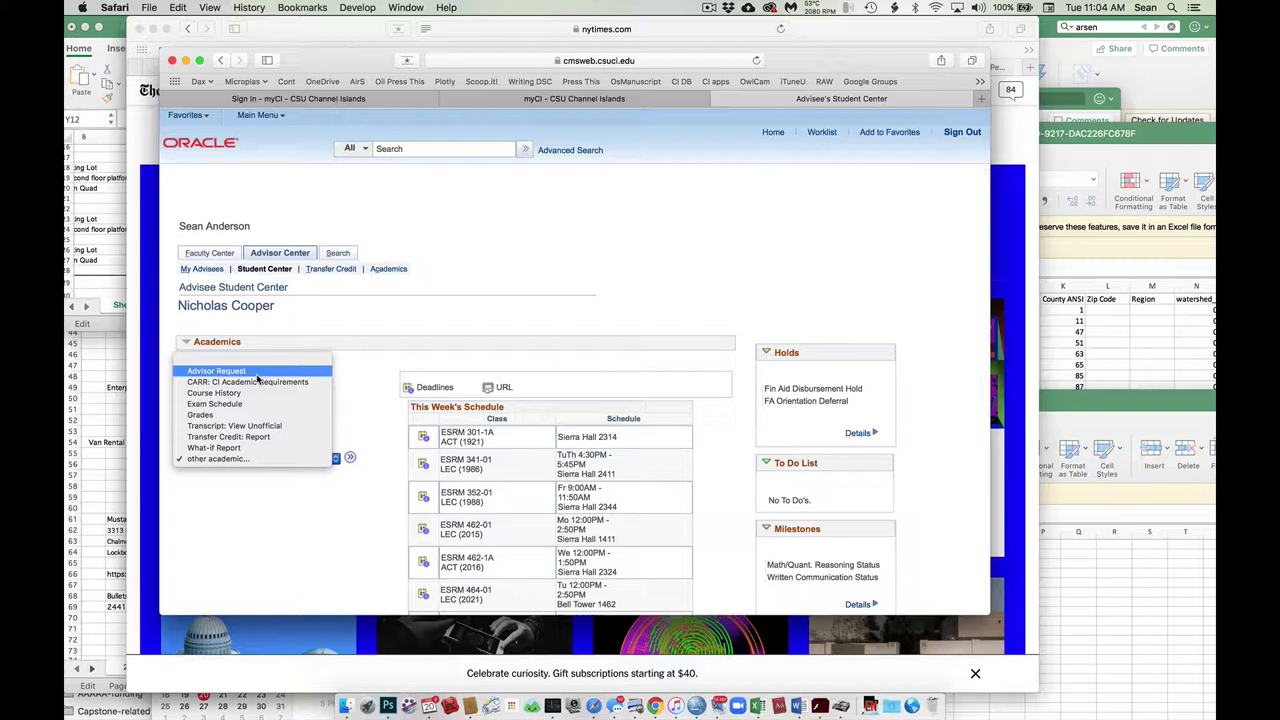
Step: Create a new Advisor Request with Request Type 'ESRM Course Sub'
click(258, 376)
click(350, 459)
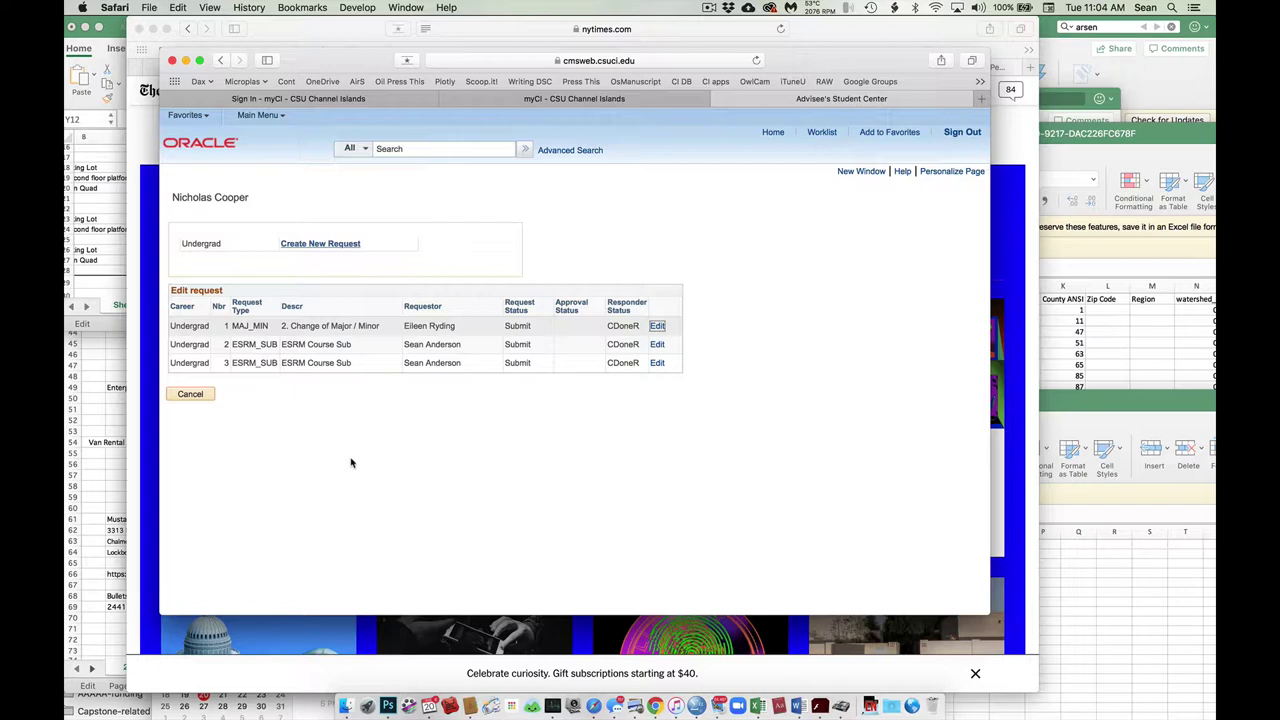
click(320, 244)
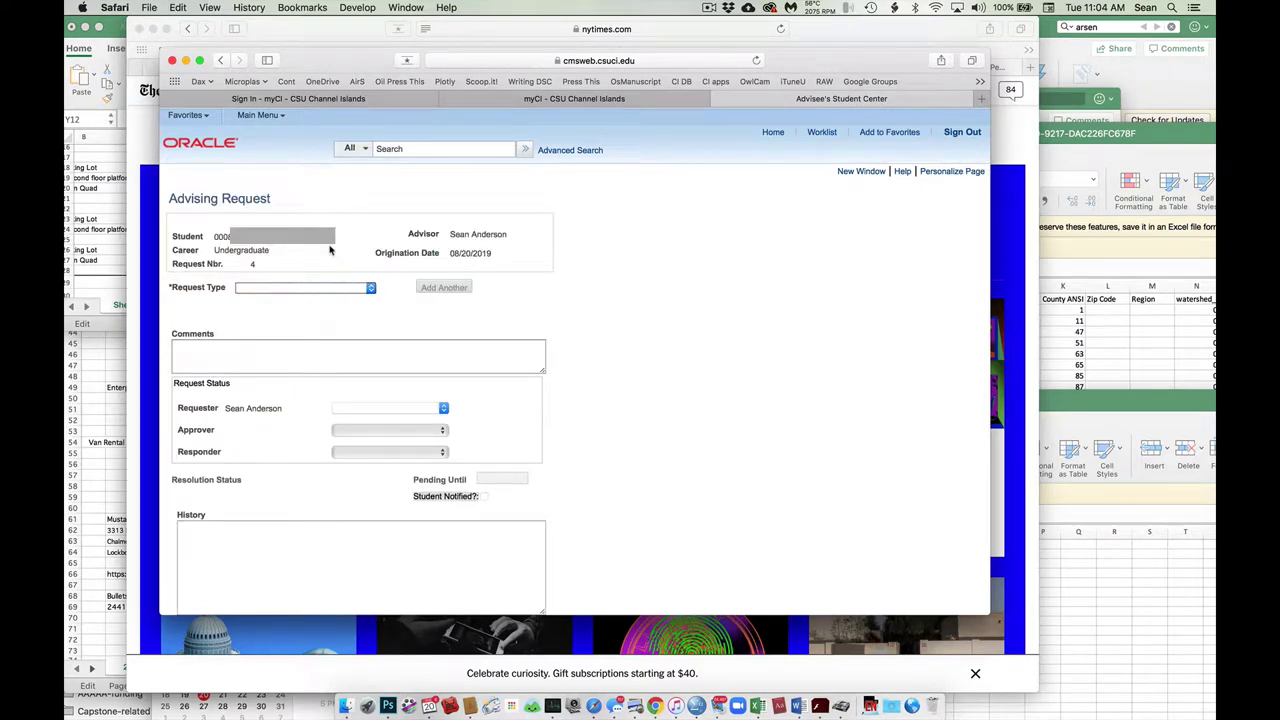
click(306, 288)
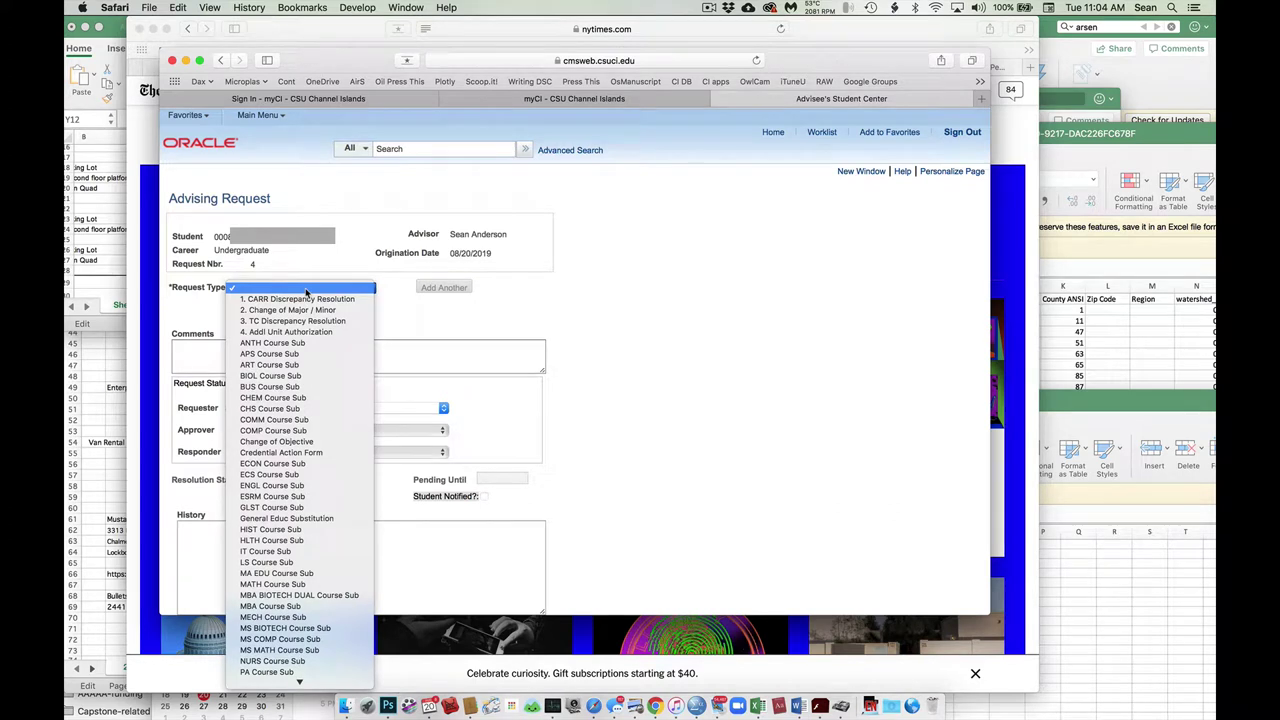
click(286, 497)
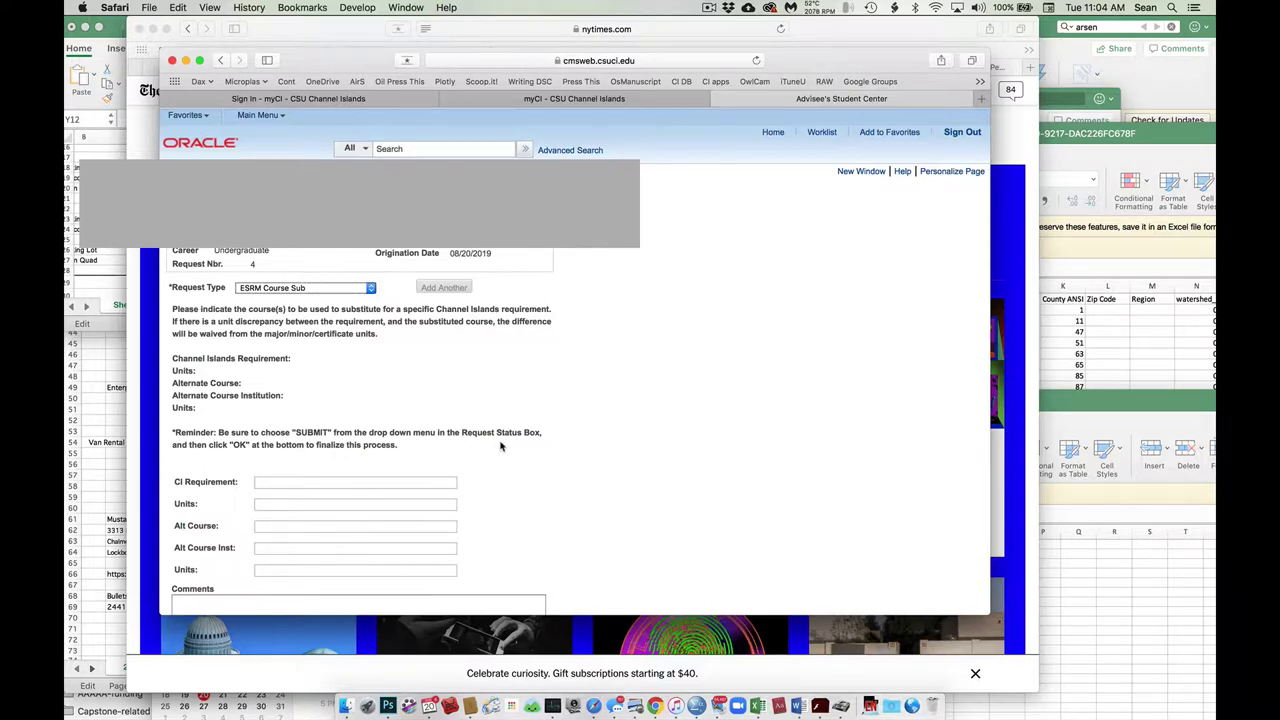
Step: Enter the CI Requirement as ESRM 462 with 4 units
scroll(501, 446, down, 3)
scroll(501, 446, down, 1)
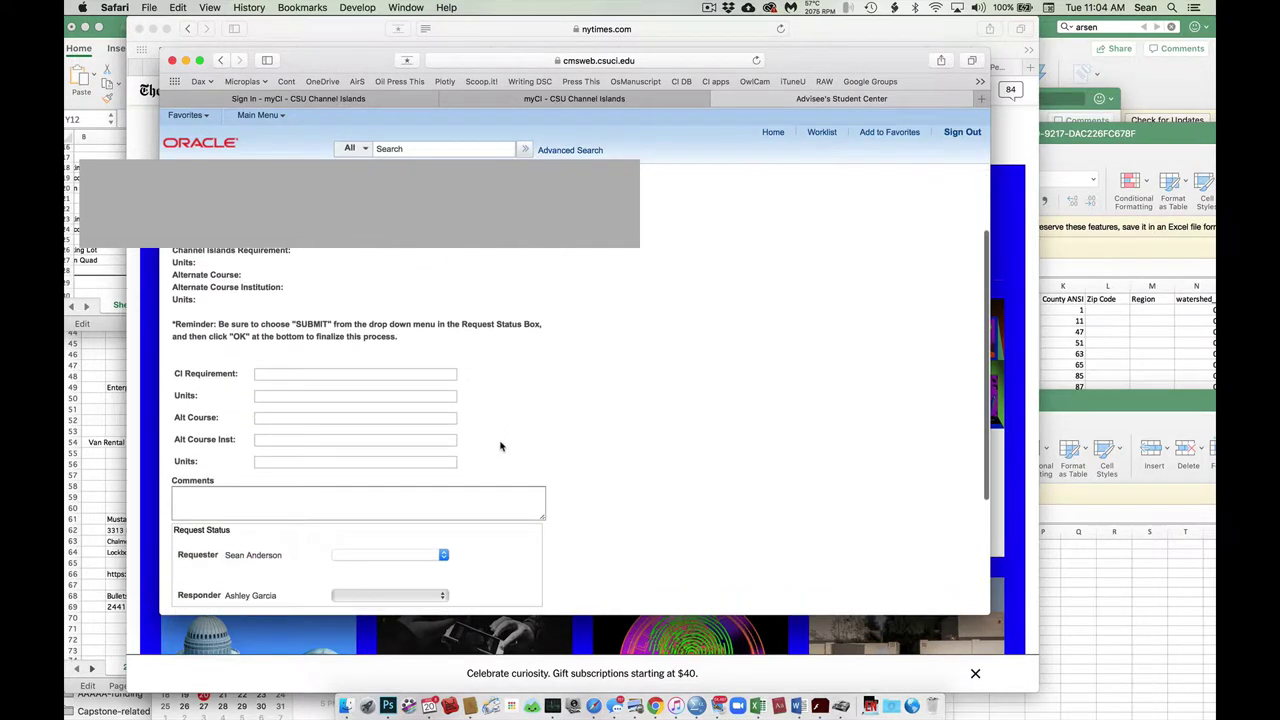
click(287, 377)
text(ESRM)
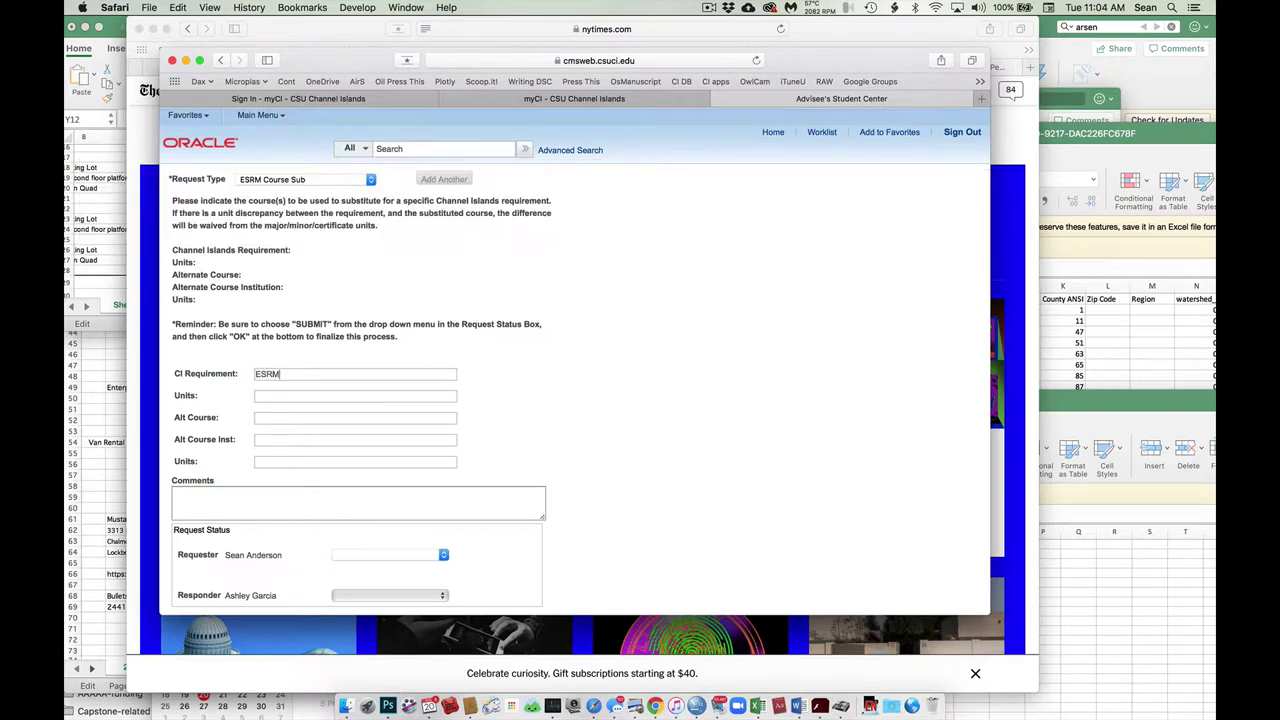
text( 462)
click(261, 396)
text(4)
Step: Enter alternate course ESRM 350 from institution CSUCI with 4 units
click(261, 418)
text(ESRM 350)
click(263, 439)
text(CSUCI)
click(265, 465)
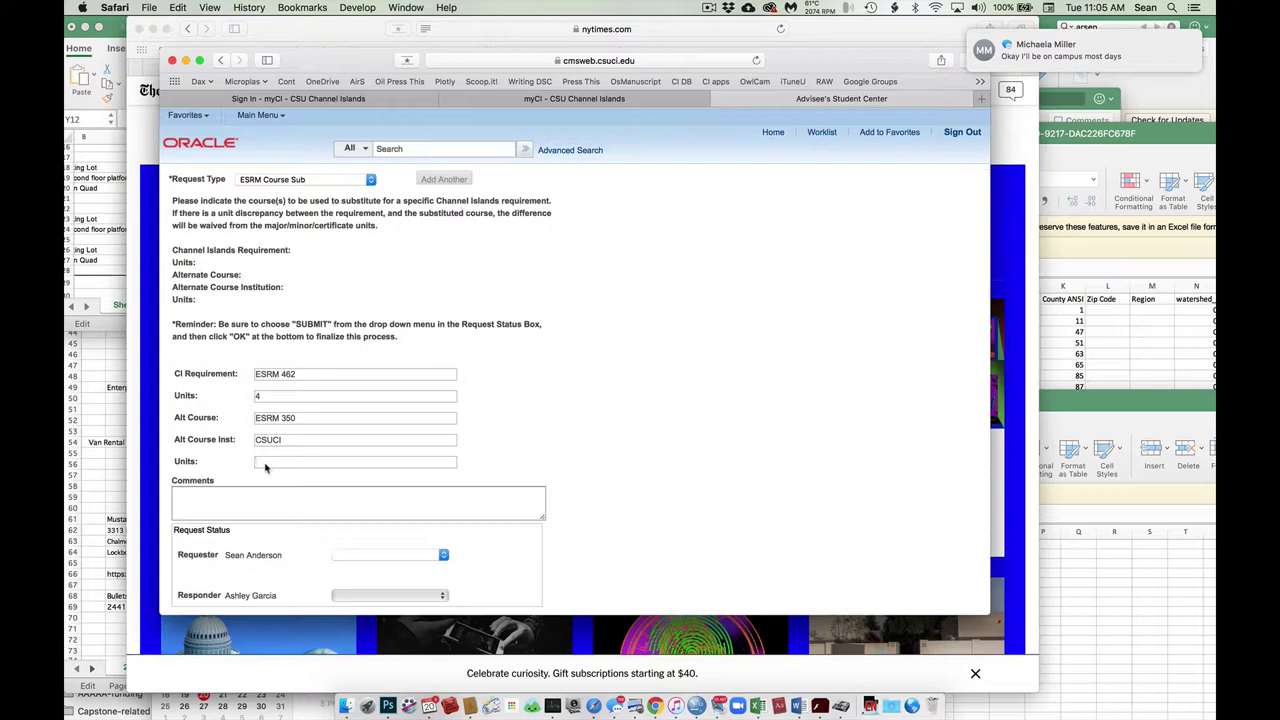
text(4)
click(265, 493)
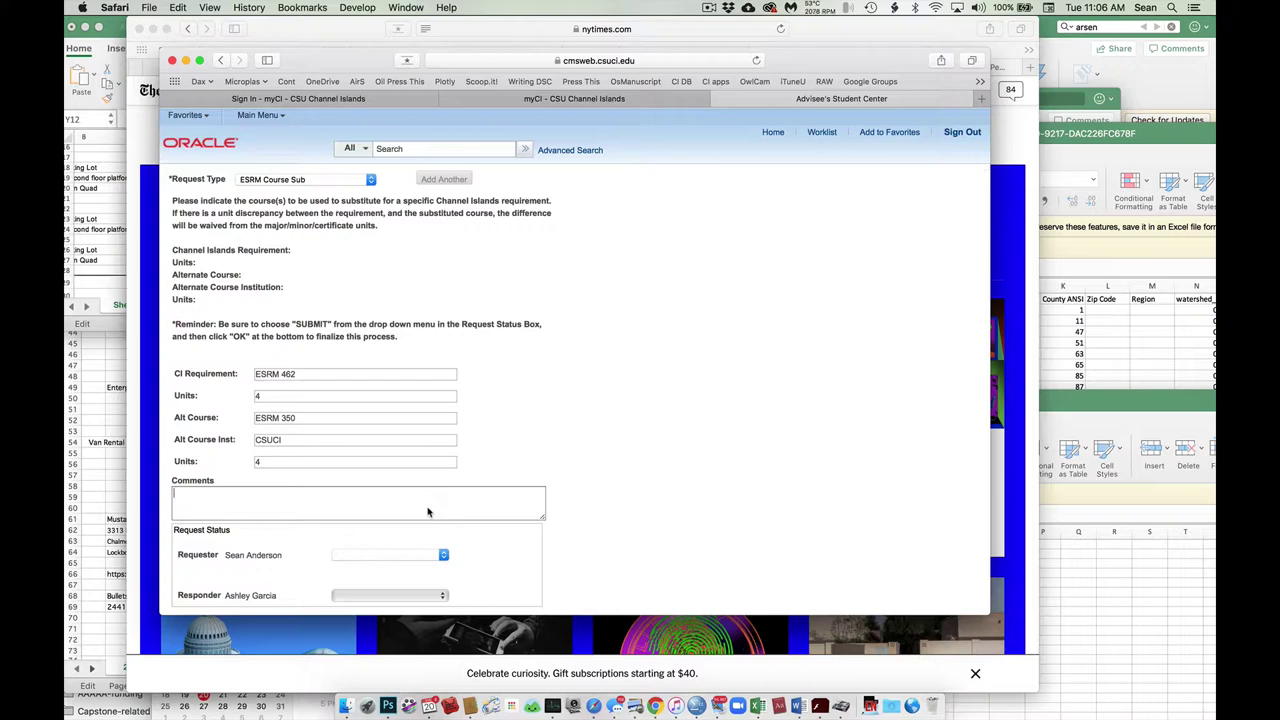
Step: Comment: 'Please substitute ESRM 350 (taken summer 2019 session 2) for his ESRM 462 requirement.'
scroll(427, 512, down, 3)
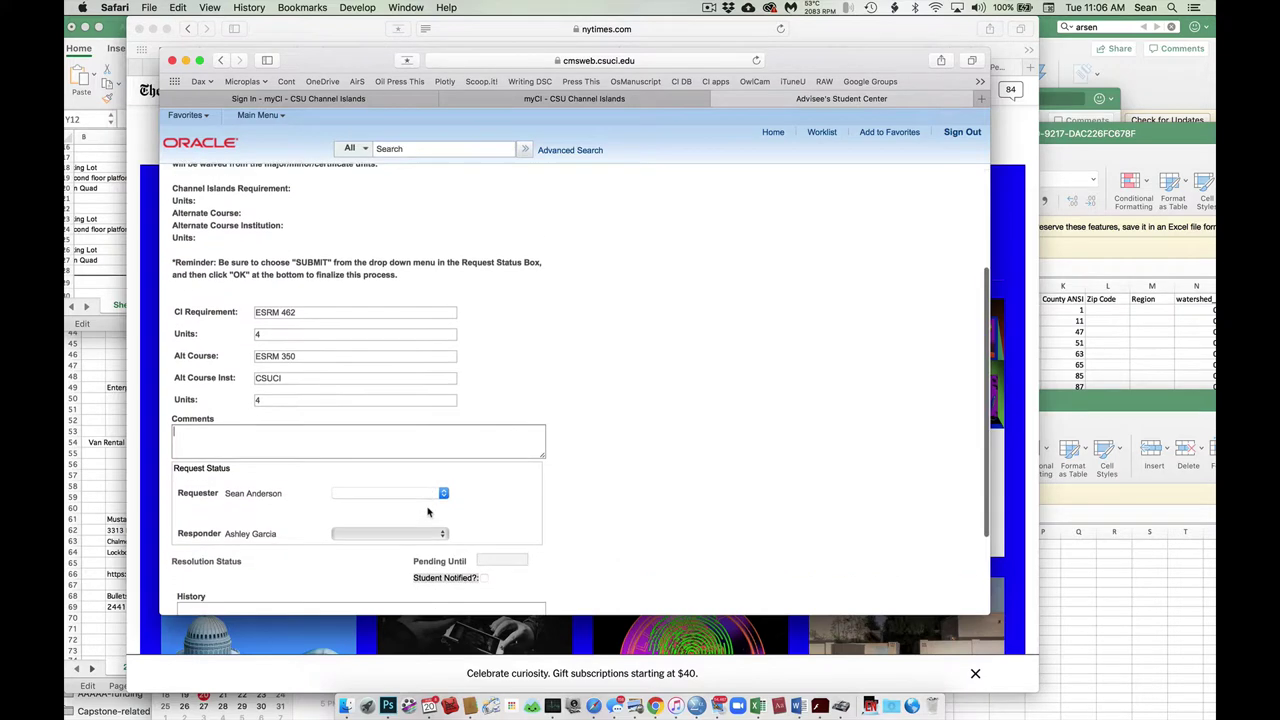
scroll(427, 512, down, 1)
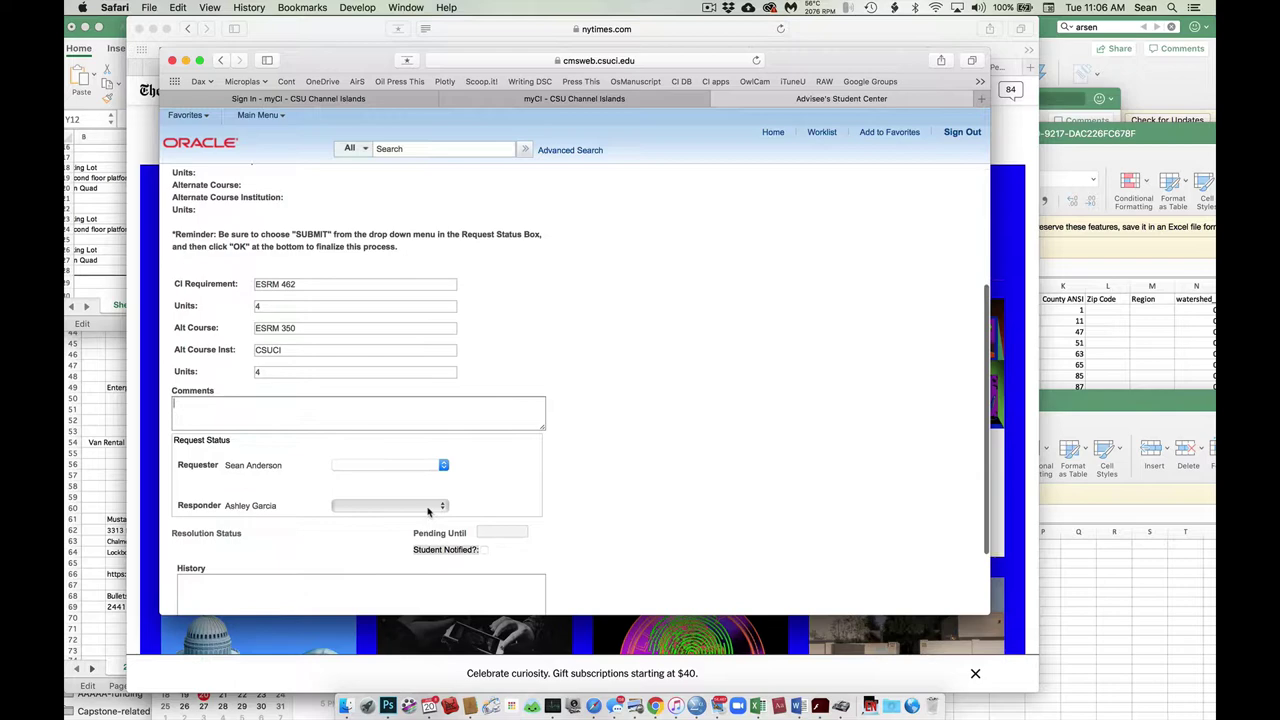
scroll(427, 512, up, 2)
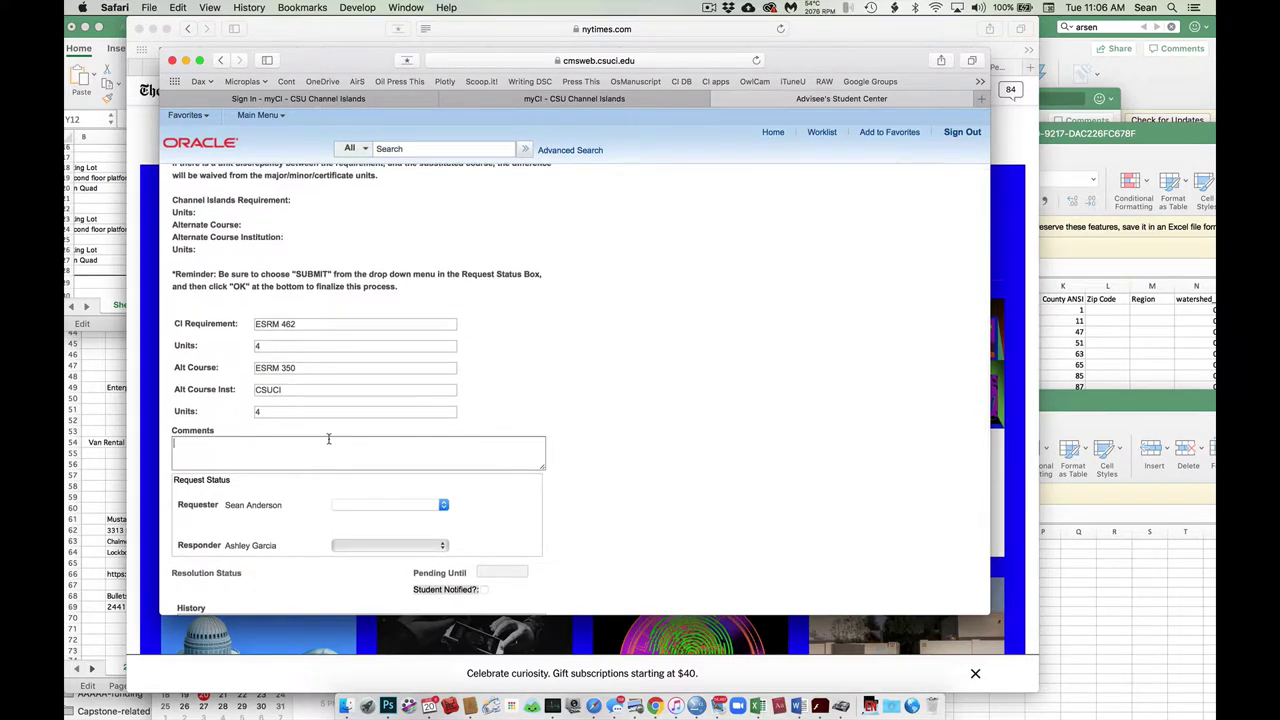
text(Please substitute ESRM 350 (take n summer session 2)
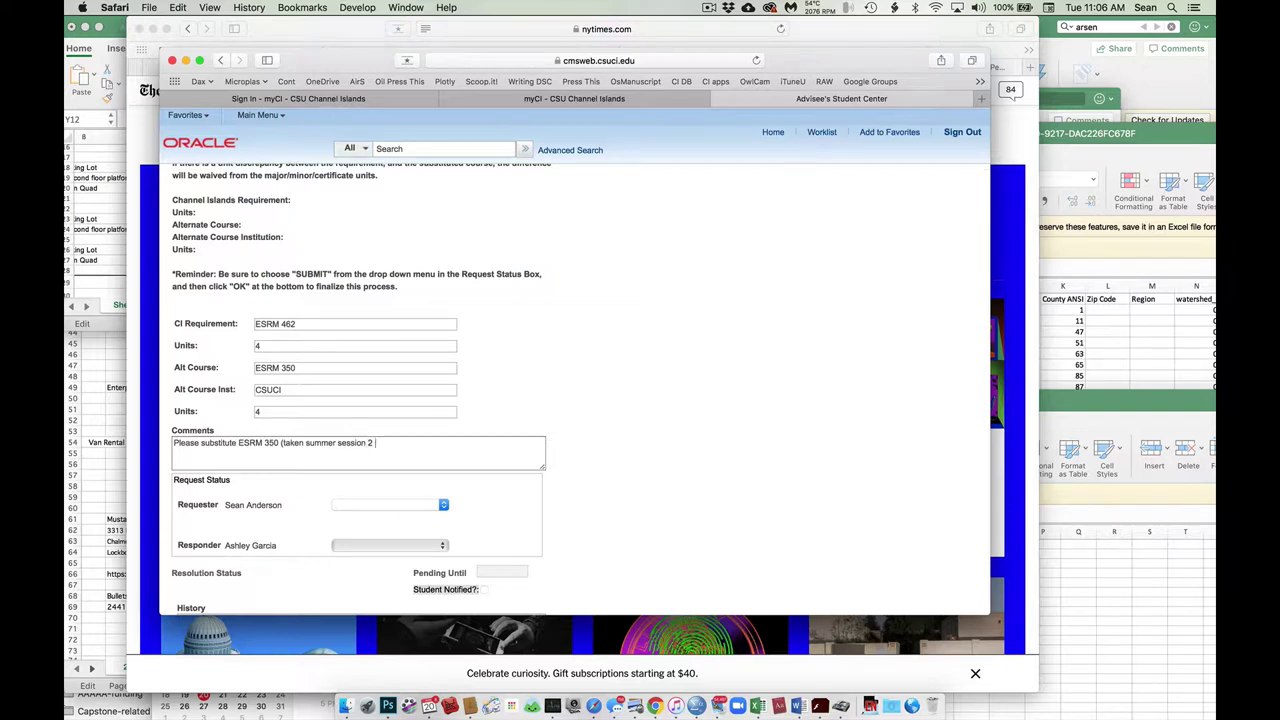
click(337, 446)
text(2019 session 2) for ESRM 462)
click(411, 451)
text(his)
key(super+Right)
text(requirement)
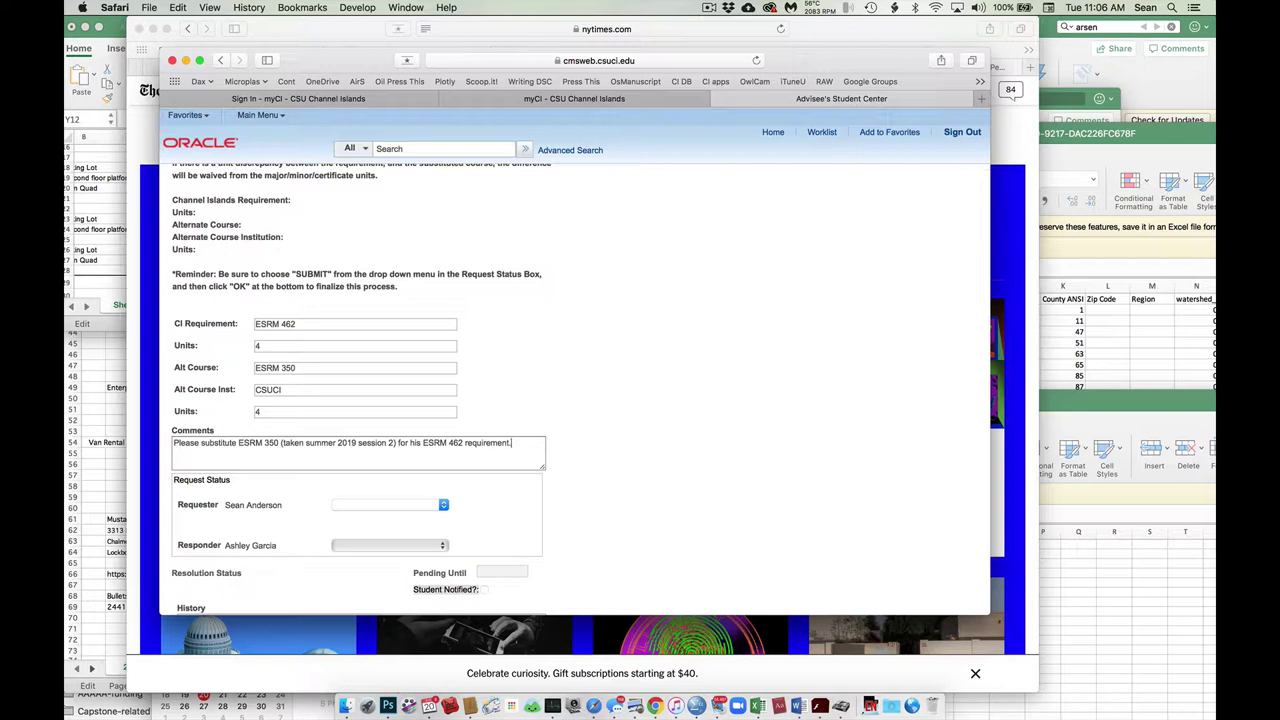
text(.)
Step: Set the Requester status to Submit and apply to save the request
click(442, 505)
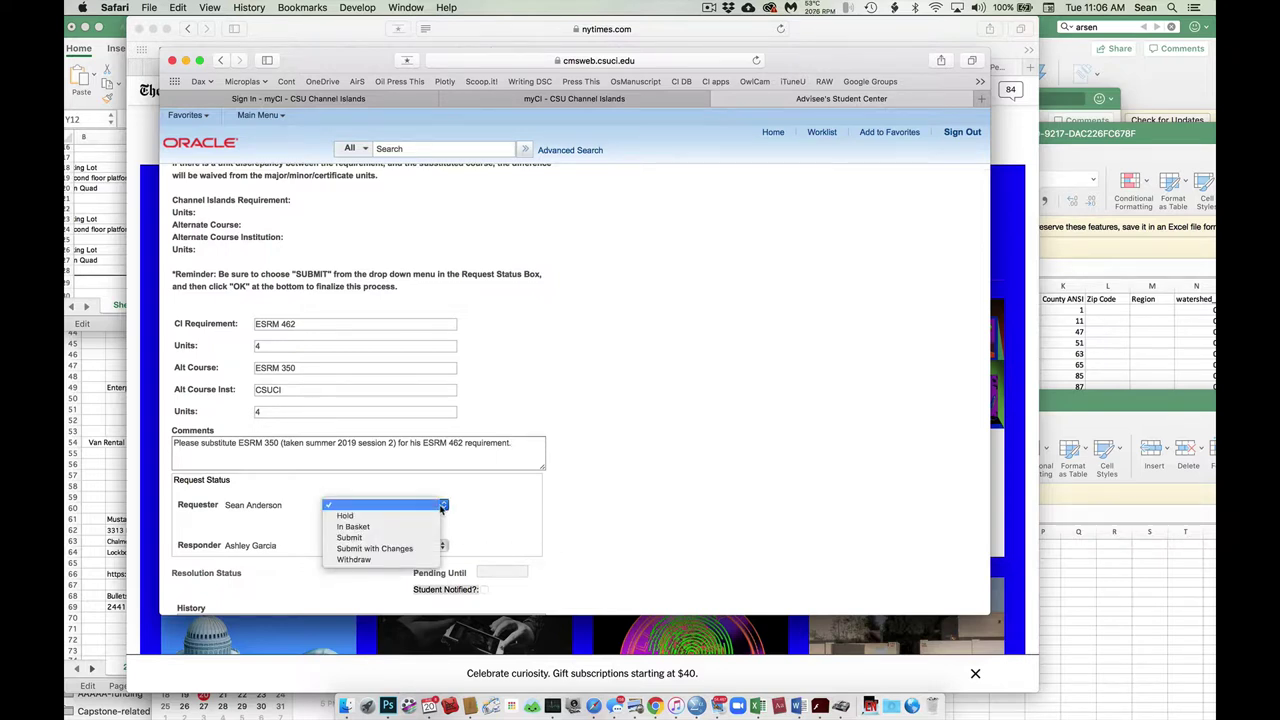
click(420, 538)
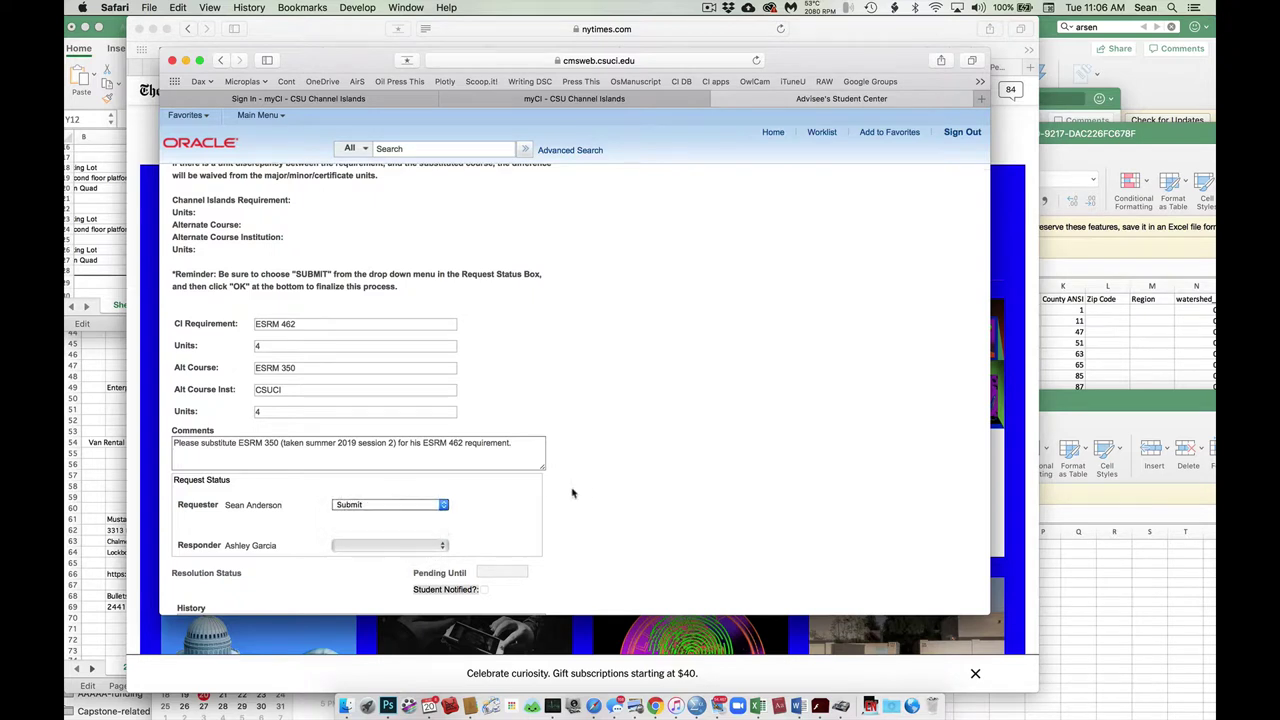
scroll(573, 492, down, 3)
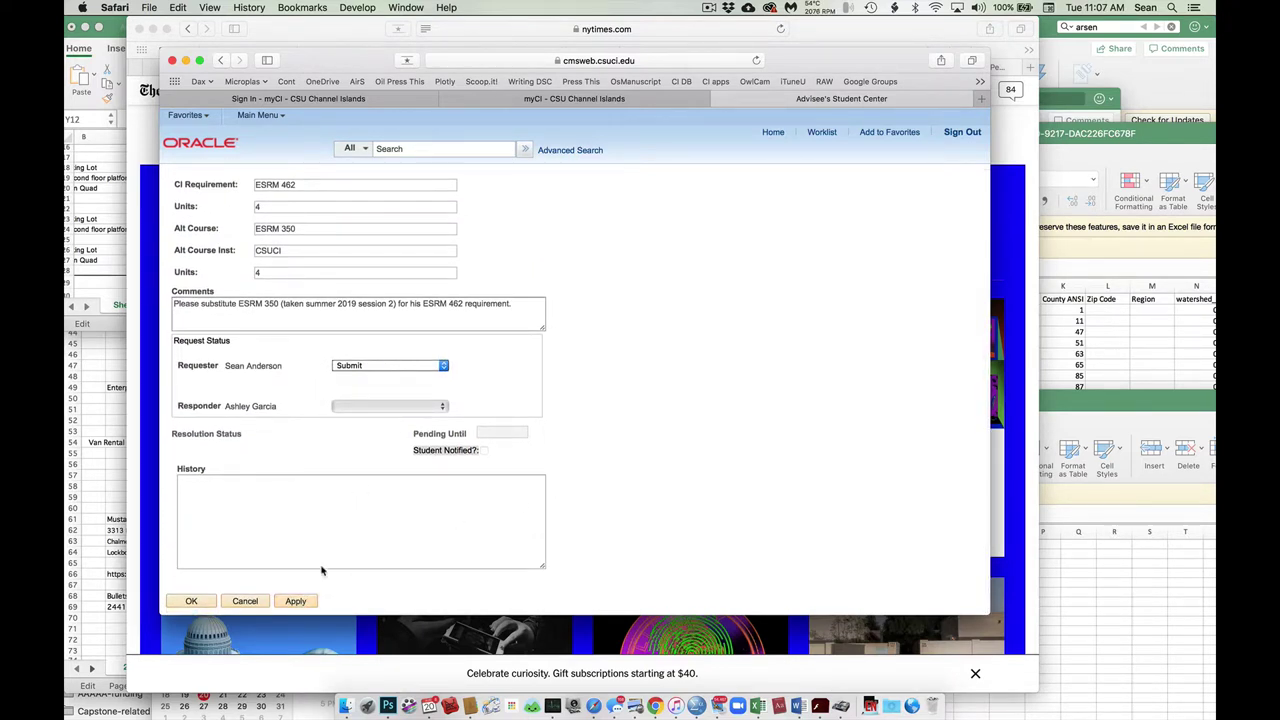
click(298, 601)
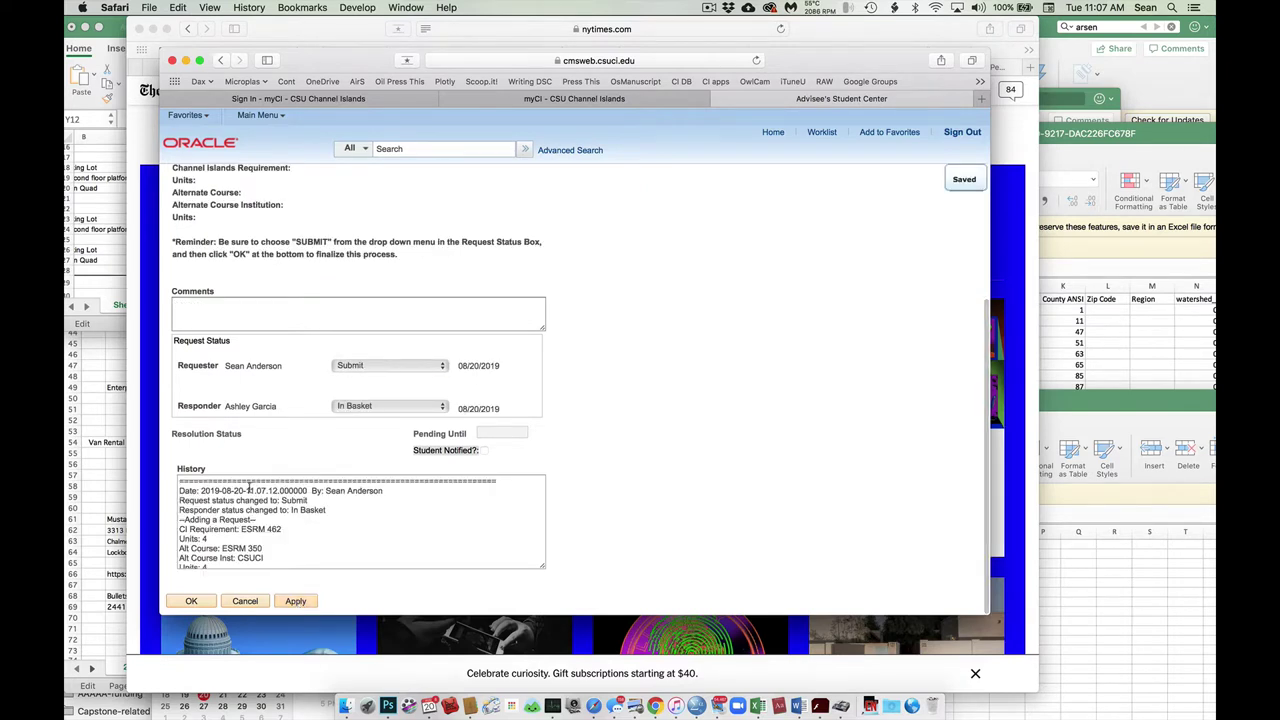
click(192, 602)
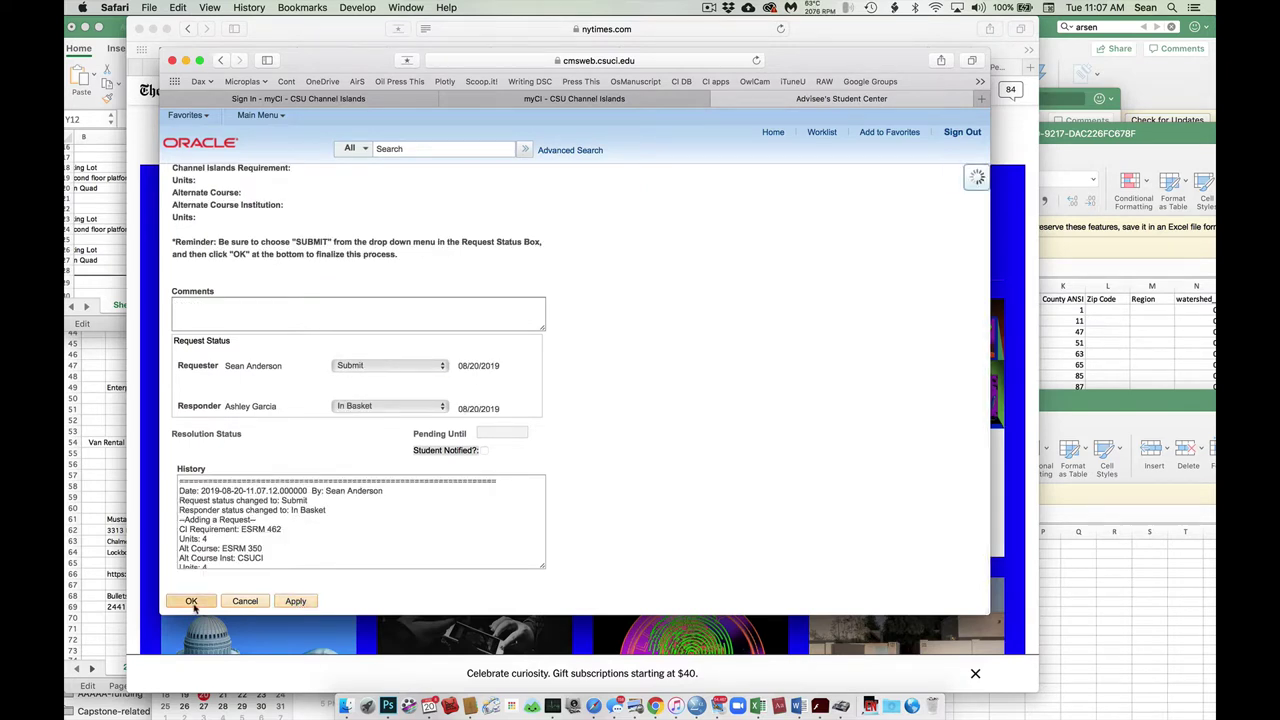